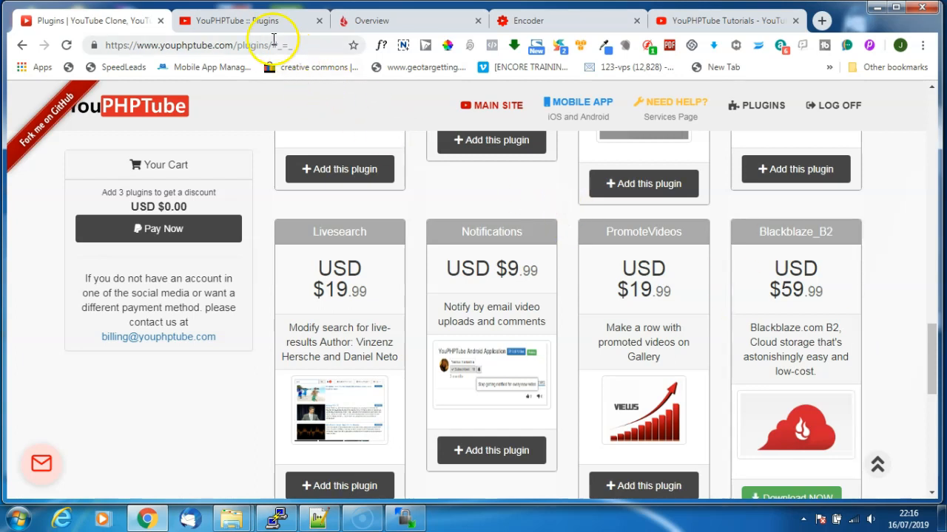
# - Start a plugin upload on the YouPHPTube plugins page and bring up the Downloads folder in Windows Explorer
pyautogui.click(229, 25)
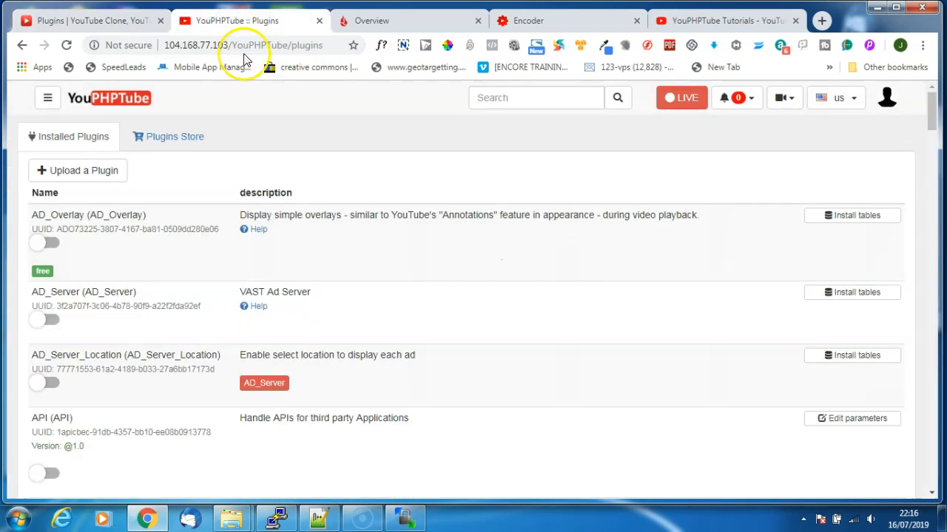
pyautogui.click(82, 171)
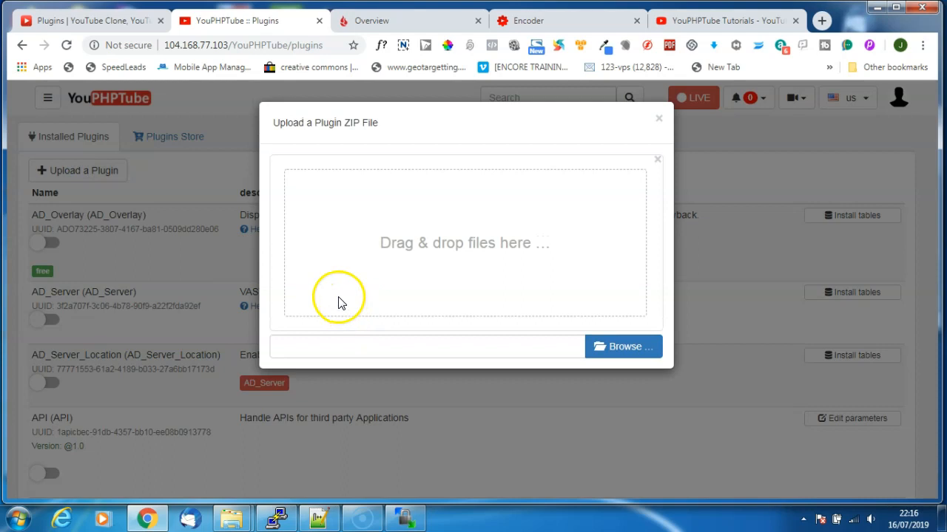
pyautogui.moveTo(230, 519)
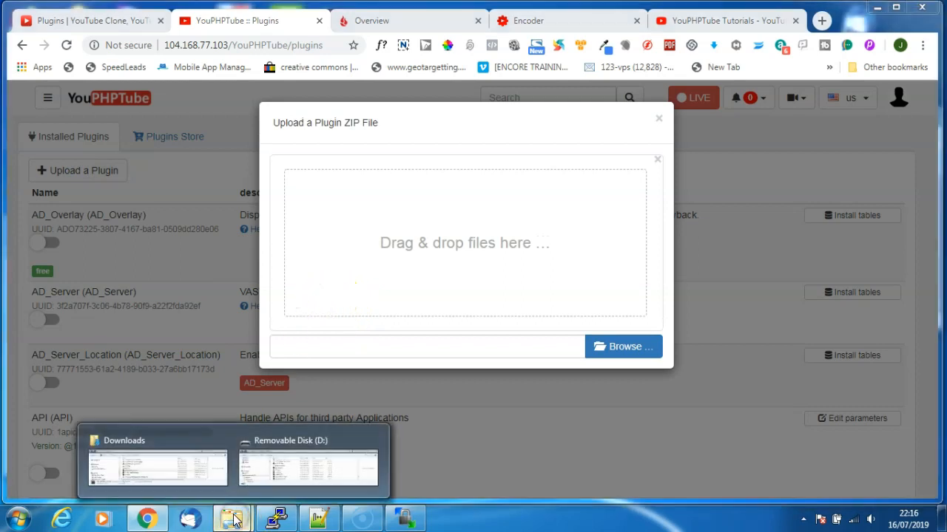
pyautogui.click(159, 482)
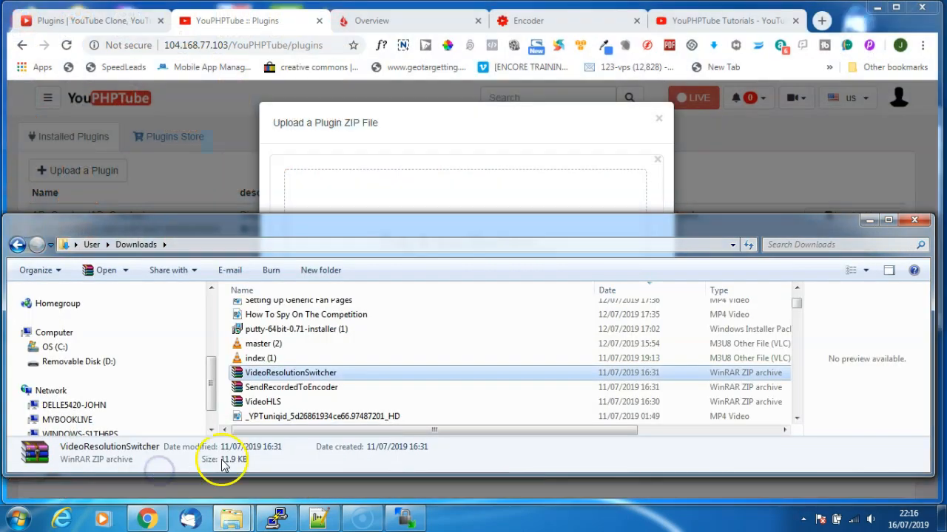
# - Upload the Blackblaze_B2 ZIP archive from the Downloads folder as a plugin and close the upload dialog
pyautogui.click(796, 290)
pyautogui.click(796, 289)
pyautogui.click(796, 290)
pyautogui.click(797, 290)
pyautogui.click(797, 290)
pyautogui.click(795, 290)
pyautogui.click(795, 291)
pyautogui.click(795, 290)
pyautogui.click(795, 290)
pyautogui.click(795, 291)
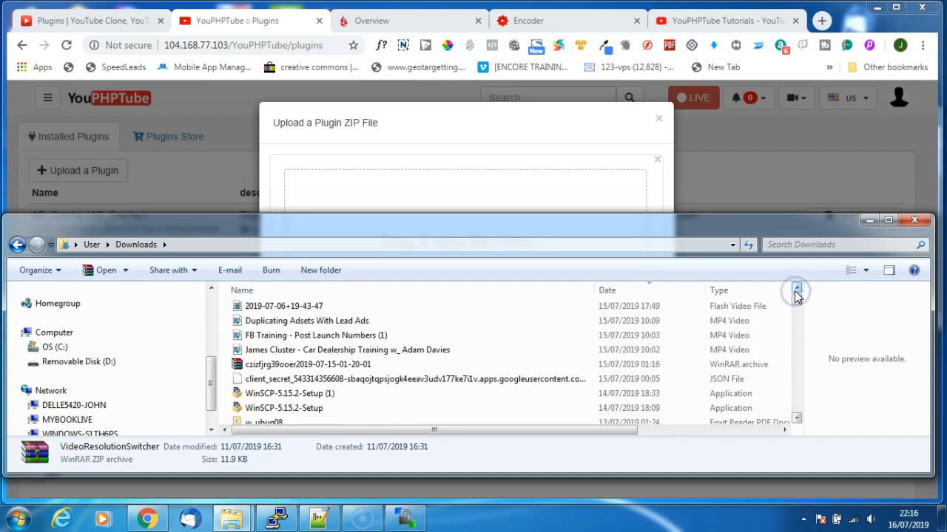
pyautogui.click(795, 291)
pyautogui.click(795, 291)
pyautogui.click(797, 290)
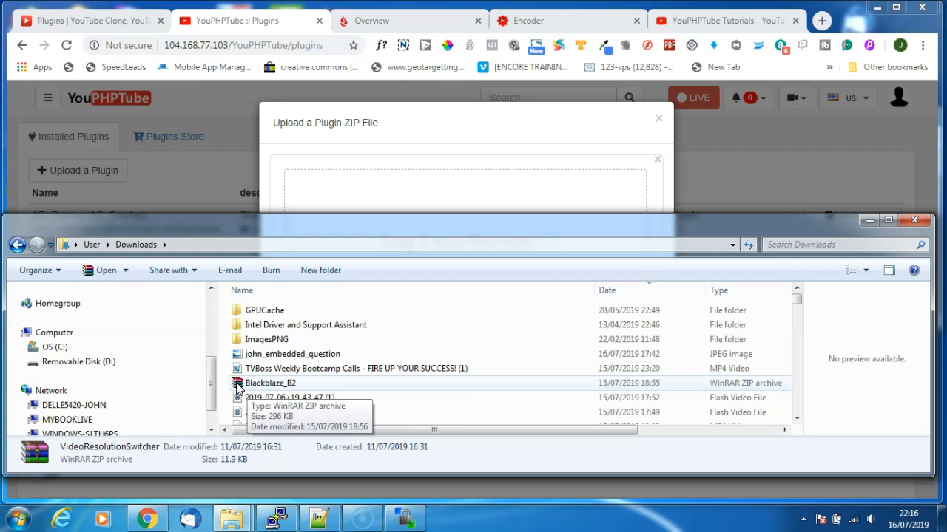
pyautogui.moveTo(237, 387); pyautogui.dragTo(451, 207)
pyautogui.click(554, 394)
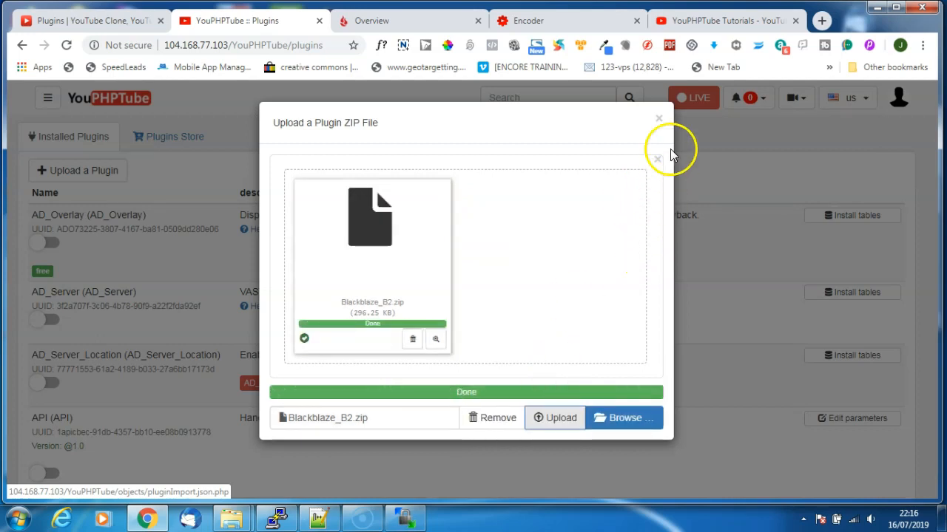
pyautogui.click(658, 118)
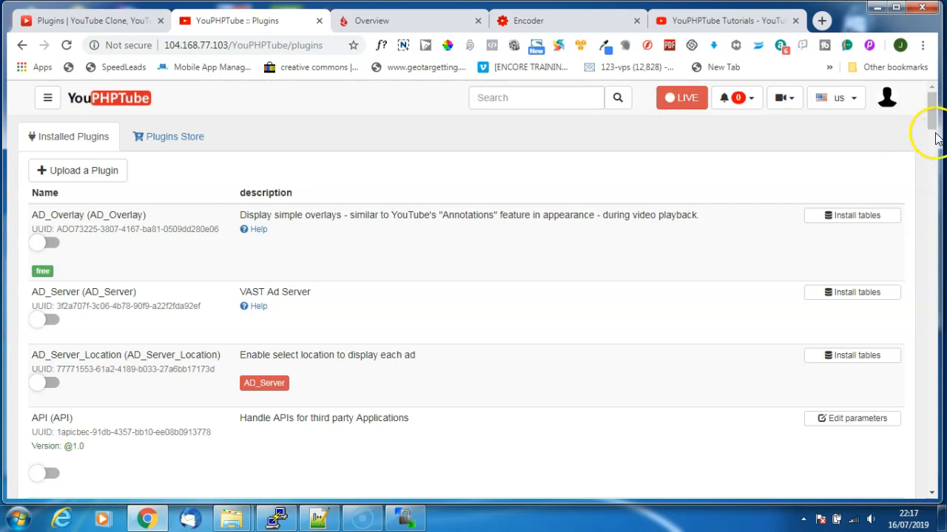
# - Enable the Blackblaze_B2 plugin, open its parameters form and dismiss the Facebook notification
pyautogui.moveTo(931, 111); pyautogui.dragTo(936, 146)
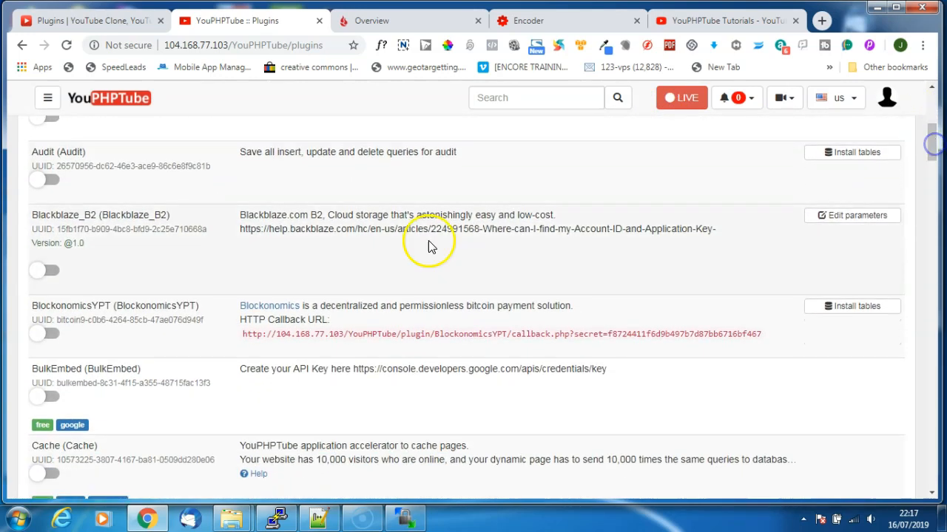
pyautogui.click(46, 270)
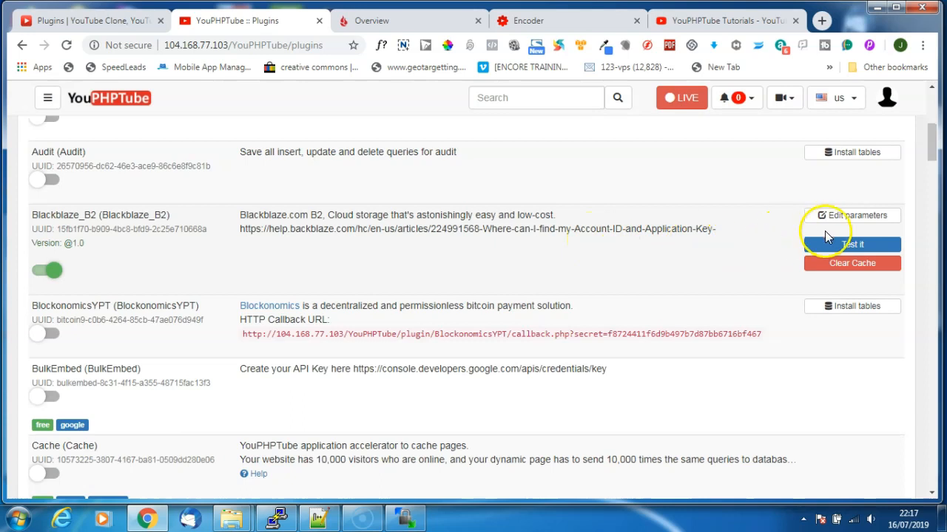
pyautogui.click(844, 215)
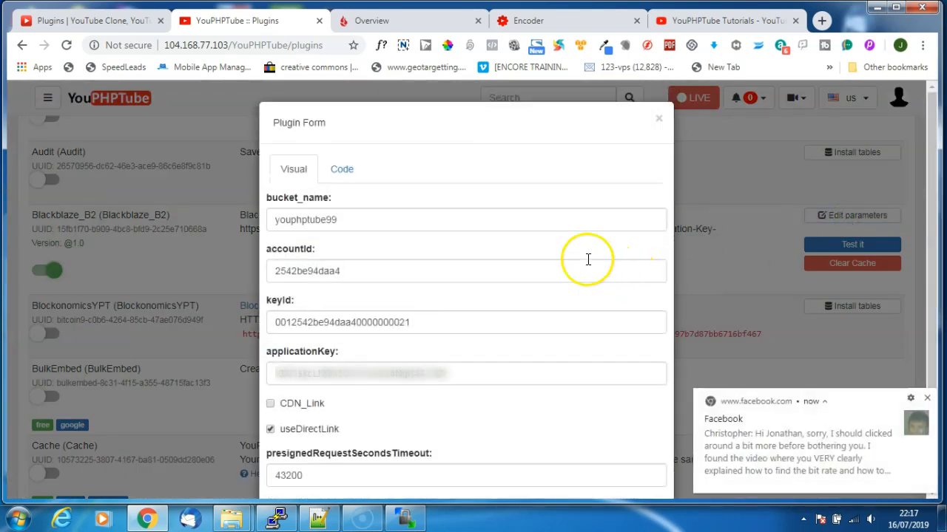
pyautogui.click(927, 400)
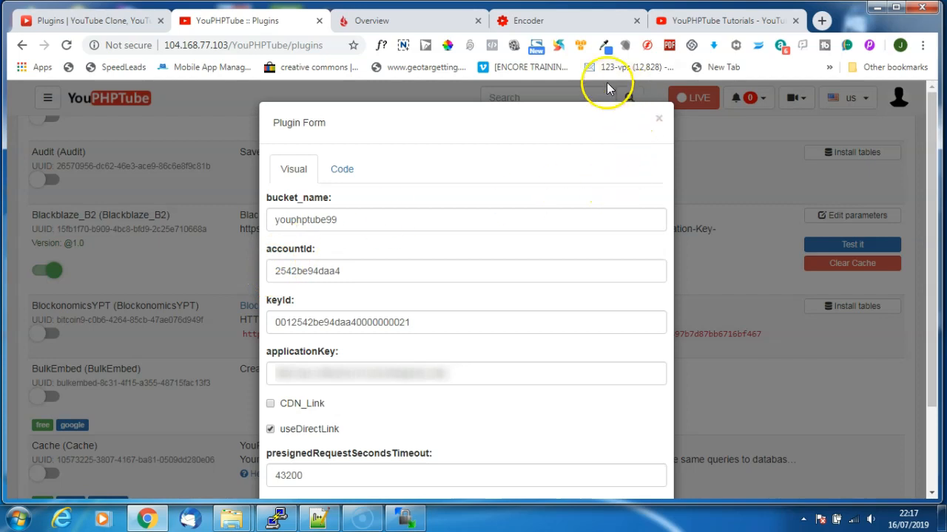
# - Switch to the Backblaze site and copy the keyID of the application key named backblaze
pyautogui.click(392, 21)
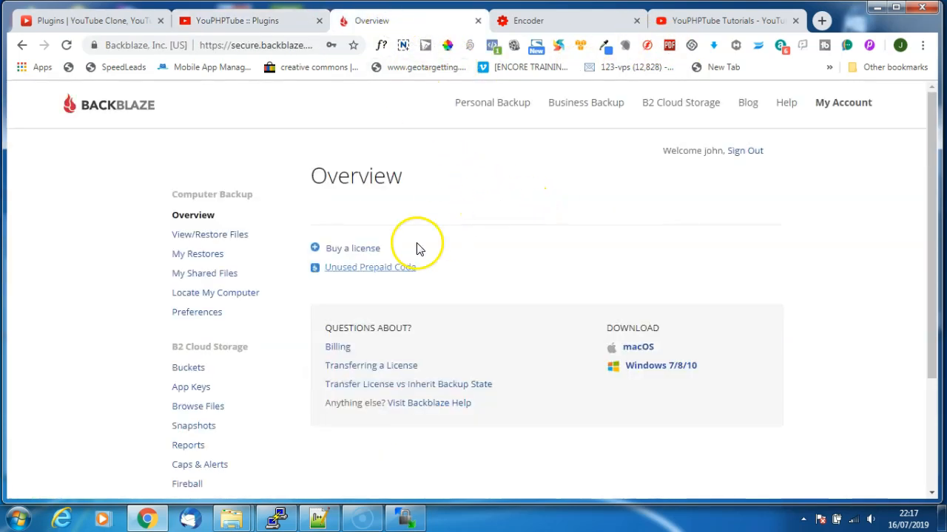
pyautogui.click(192, 391)
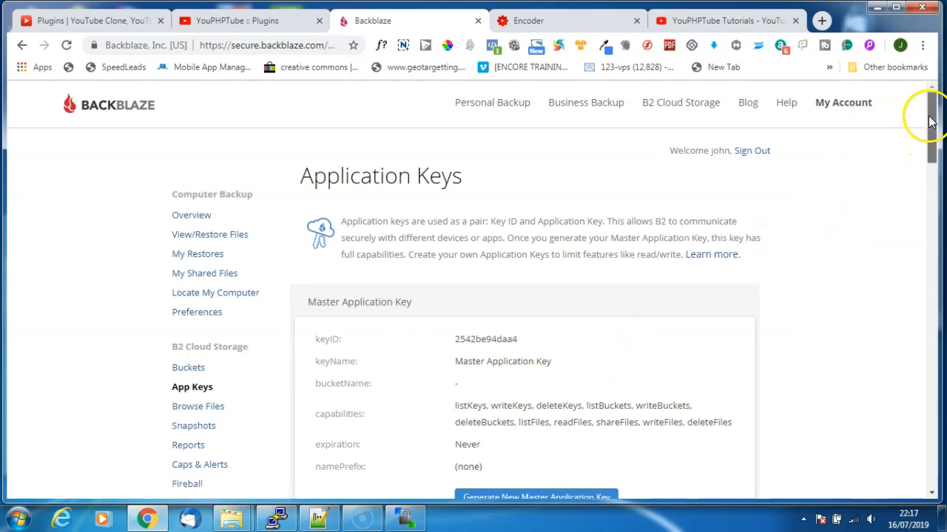
pyautogui.scroll(-3, 937, 122)
pyautogui.moveTo(940, 155); pyautogui.dragTo(941, 190)
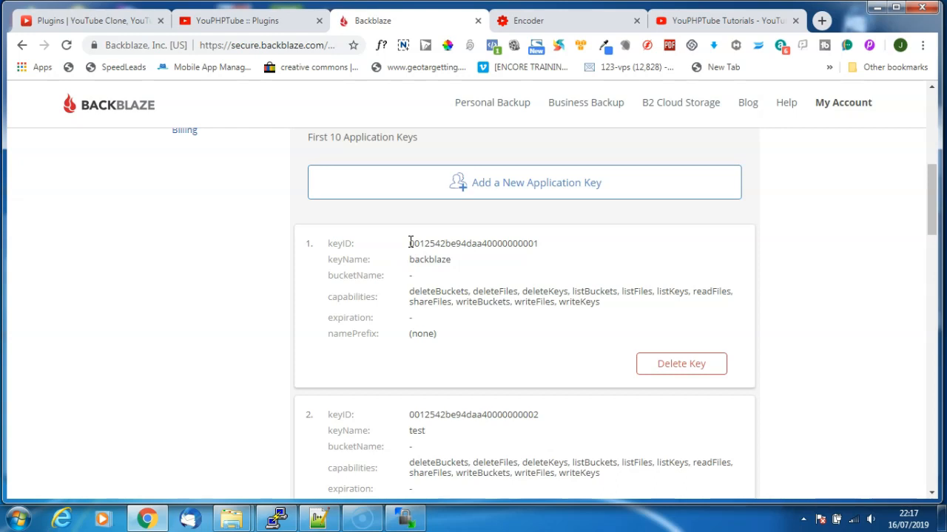
pyautogui.moveTo(410, 243); pyautogui.dragTo(538, 248)
pyautogui.hotkey('ctrl', 'c')
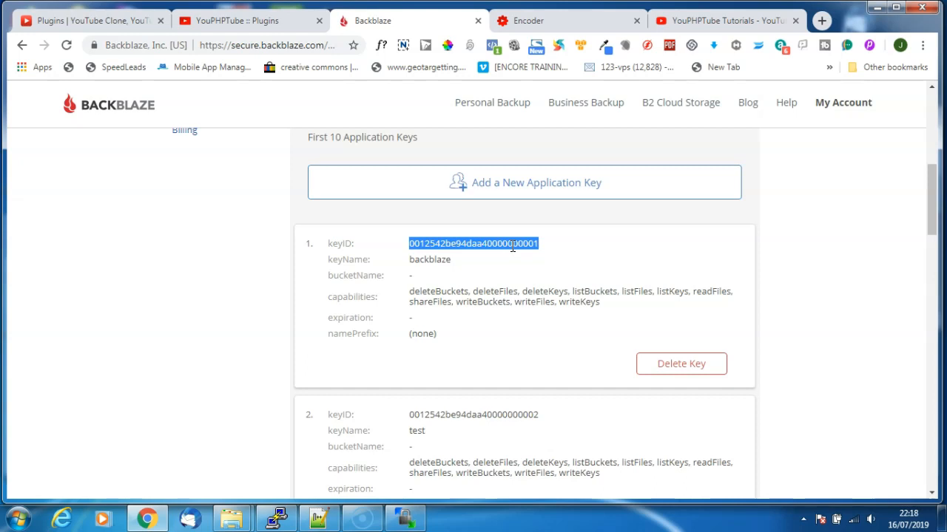
# - Switch to Notepad++ and paste the copied keyID twice into the empty note, separated by a blank line
pyautogui.click(319, 519)
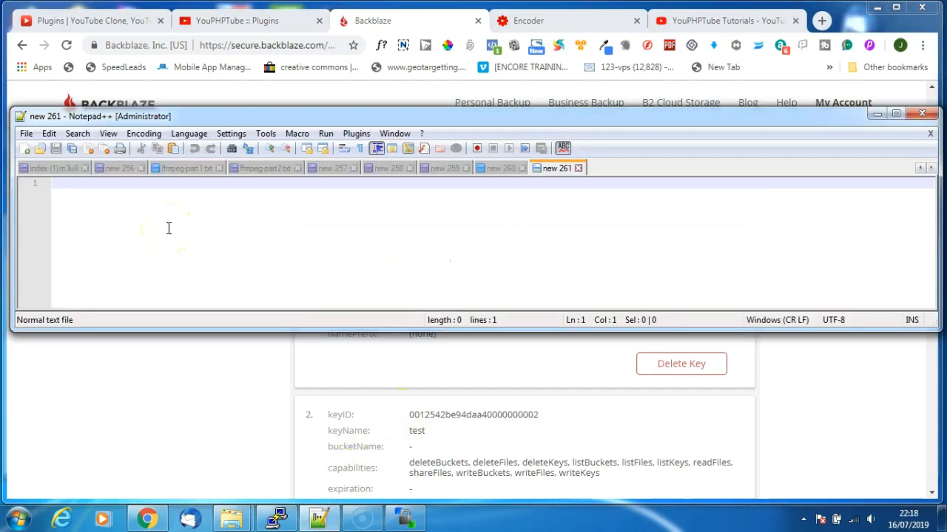
pyautogui.hotkey('ctrl', 'v')
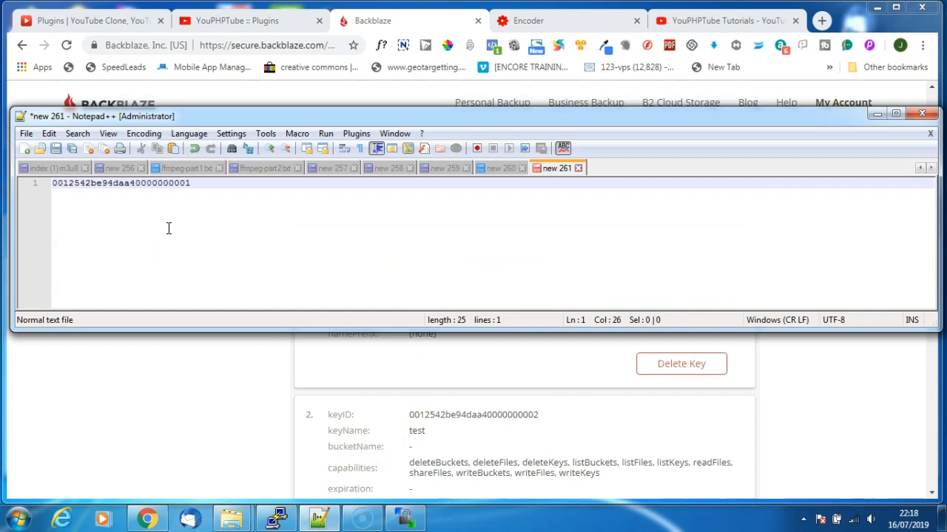
pyautogui.press('Return')
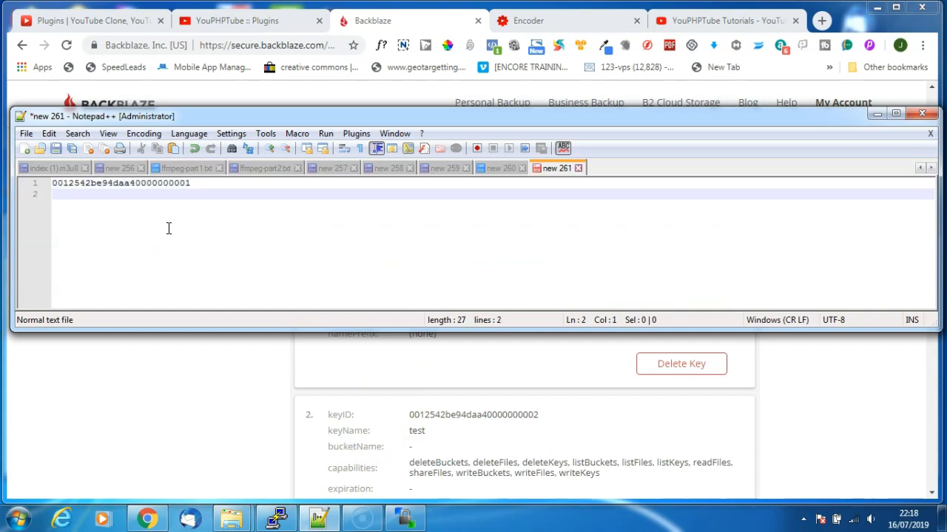
pyautogui.press('Return')
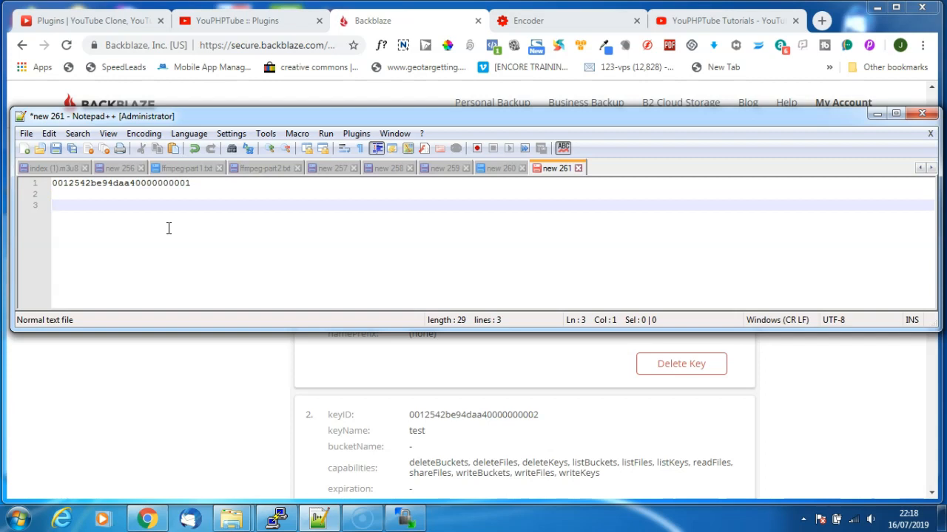
pyautogui.hotkey('ctrl', 'v')
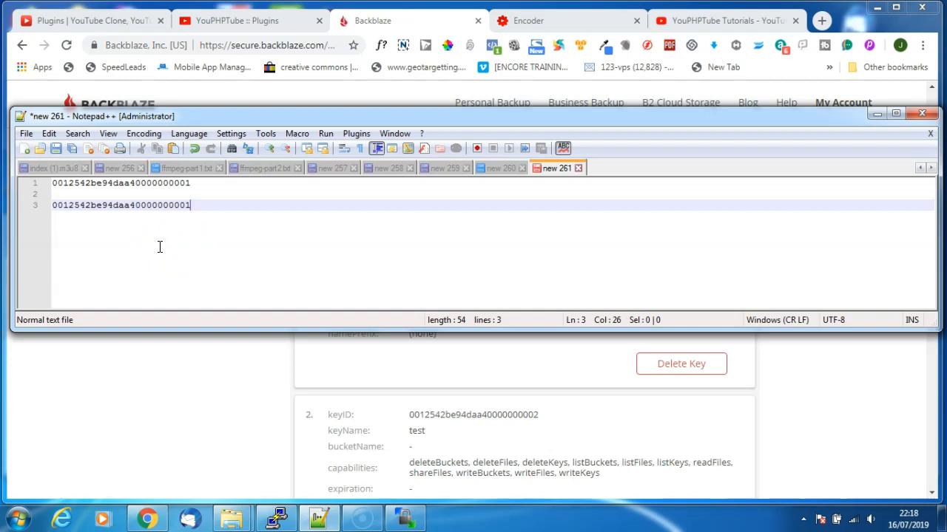
pyautogui.press('Return')
pyautogui.press('Return')
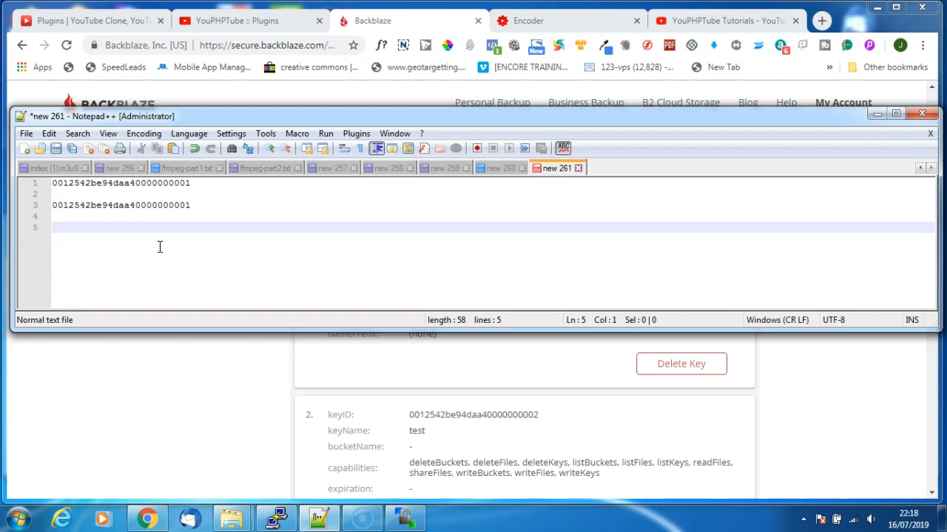
# - Add a line reading "key" below the two IDs and the bucket name "youphptube99" a few lines above them
pyautogui.write('key')
pyautogui.press('Home')
pyautogui.press('Up')
pyautogui.press('Up')
pyautogui.press('Up')
pyautogui.press('Up')
pyautogui.press('Return')
pyautogui.press('Return')
pyautogui.press('Return')
pyautogui.press('Up')
pyautogui.press('Up')
pyautogui.press('Up')
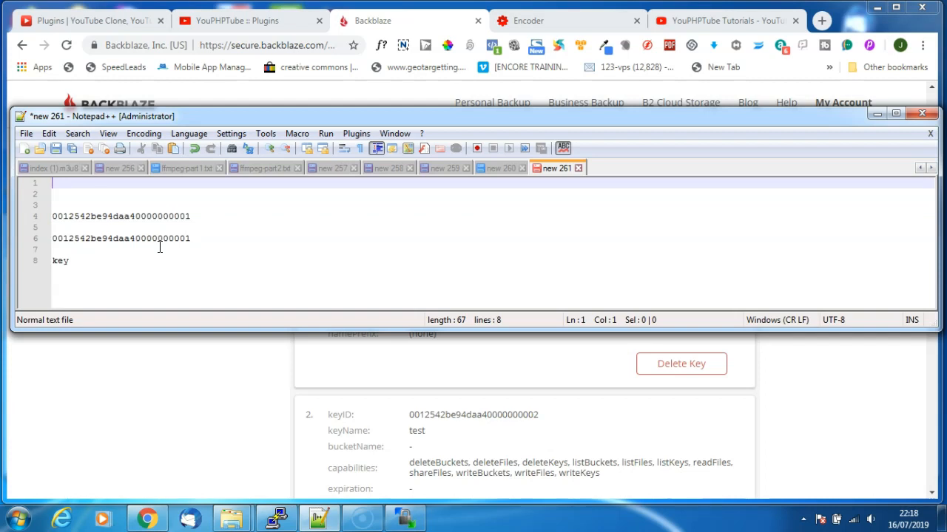
pyautogui.write('youphptube99')
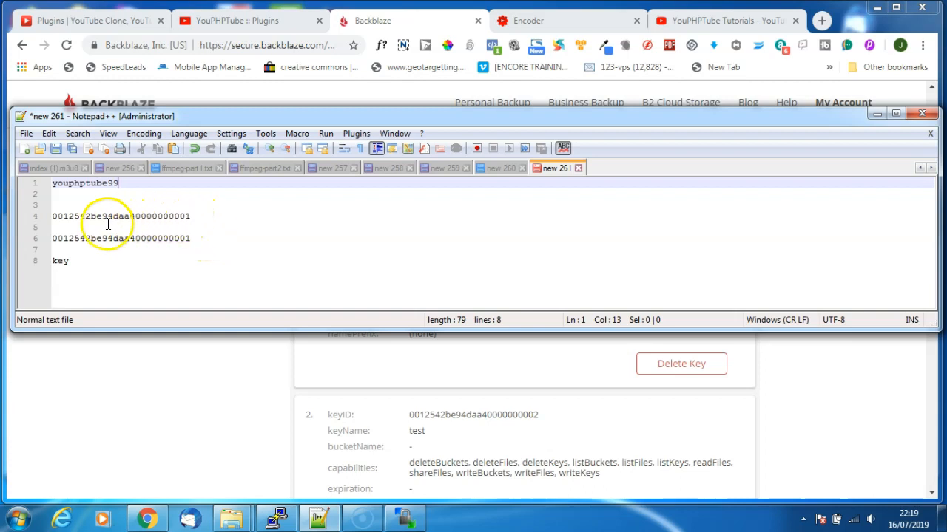
# - Trim the upper pasted keyID to the account ID by deleting its first three and last ten characters, and minimize the note
pyautogui.click(67, 216)
pyautogui.press('BackSpace')
pyautogui.press('BackSpace')
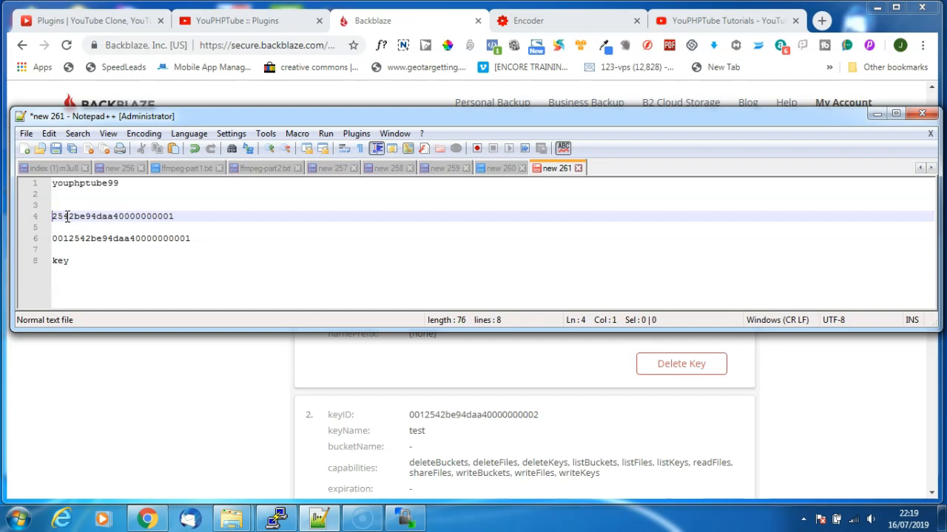
pyautogui.click(198, 215)
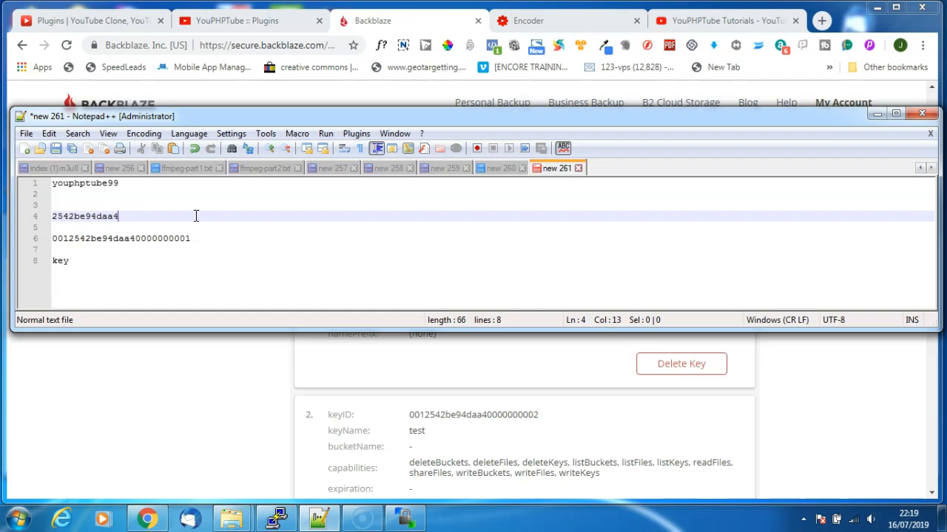
pyautogui.click(185, 217)
pyautogui.click(875, 116)
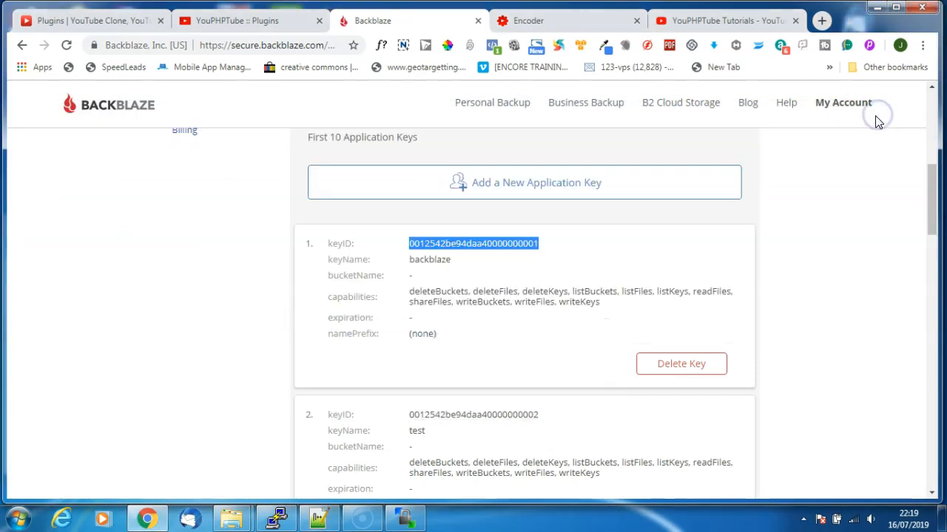
# - Switch back to the YouPHPTube plugin form, save the Blackblaze_B2 parameters and run the plugin's test
pyautogui.click(221, 25)
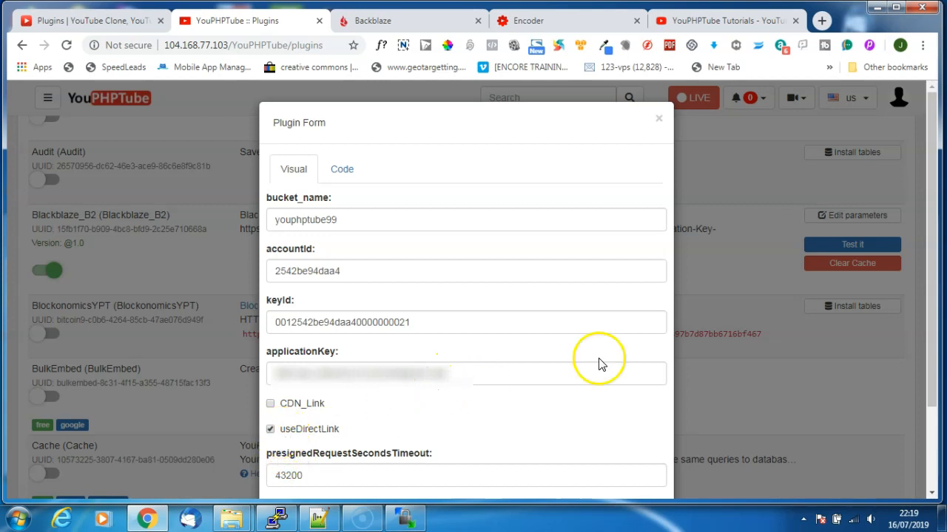
pyautogui.moveTo(932, 152); pyautogui.dragTo(941, 241)
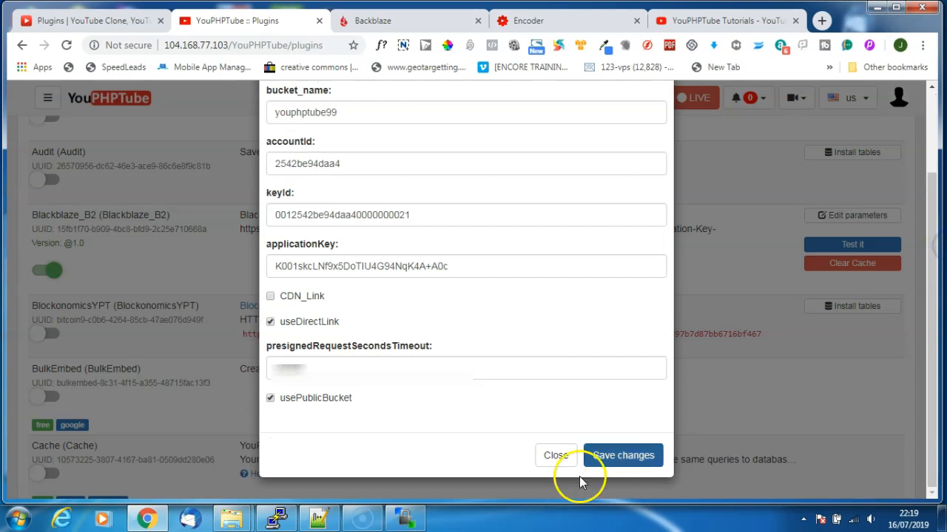
pyautogui.click(621, 457)
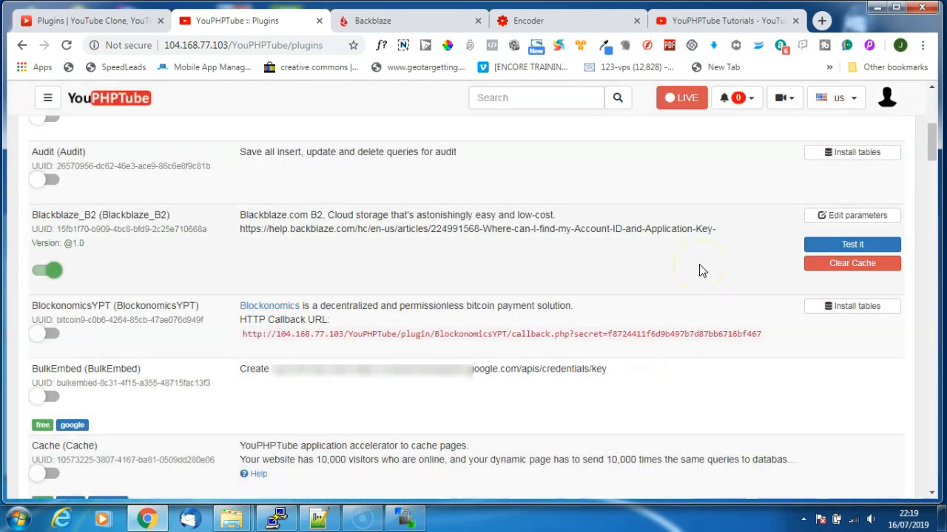
pyautogui.click(854, 246)
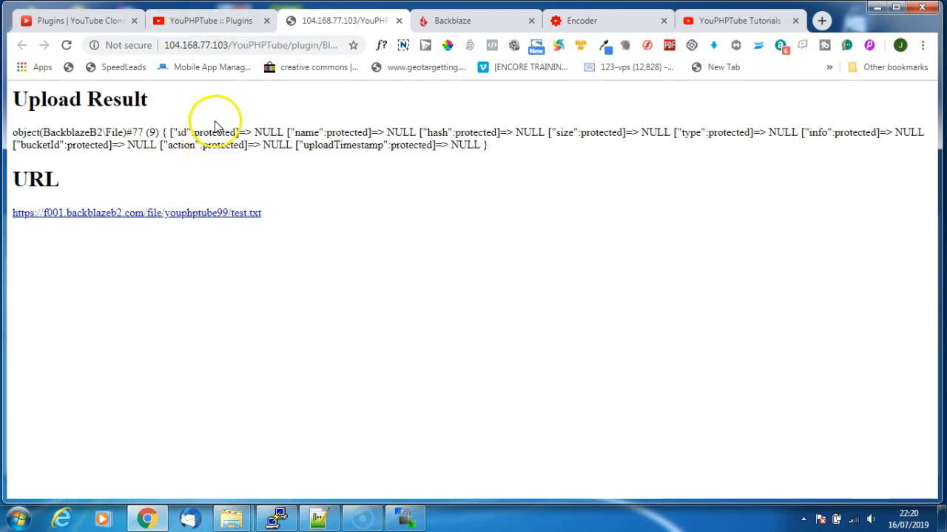
# - Return to the installed plugins list and enable the CustomizeAdvanced plugin
pyautogui.click(198, 21)
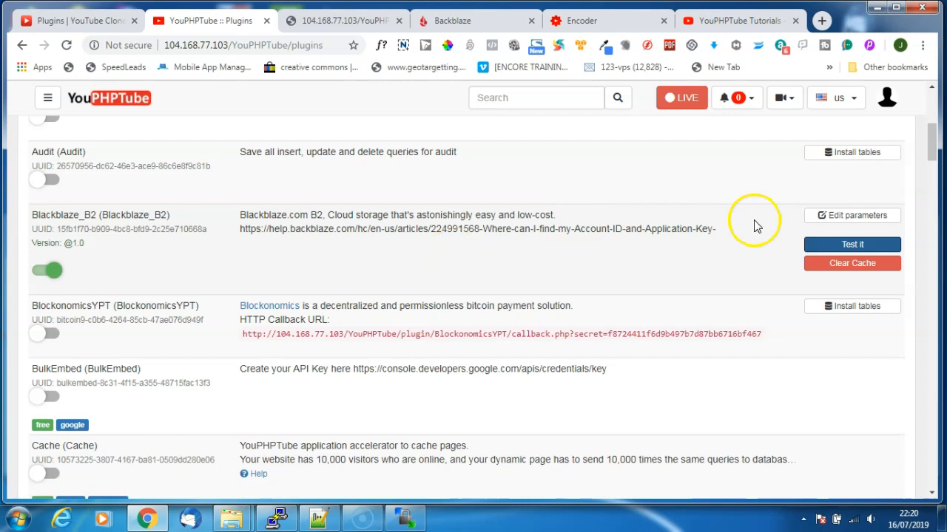
pyautogui.moveTo(932, 144); pyautogui.dragTo(921, 196)
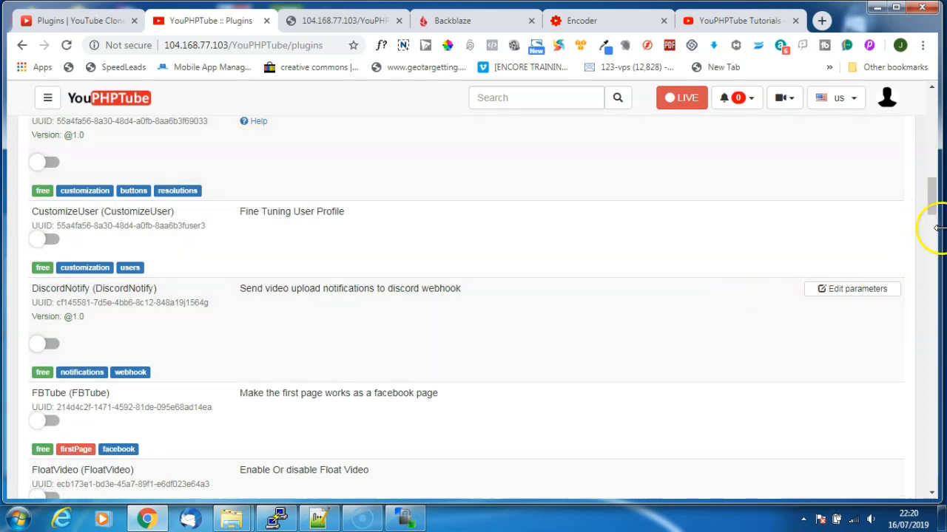
pyautogui.moveTo(932, 200); pyautogui.dragTo(932, 199)
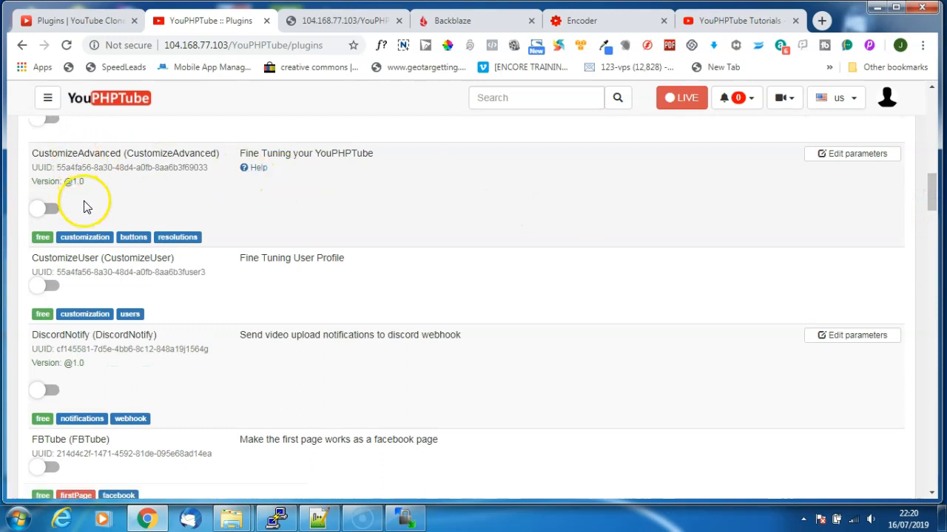
pyautogui.click(47, 210)
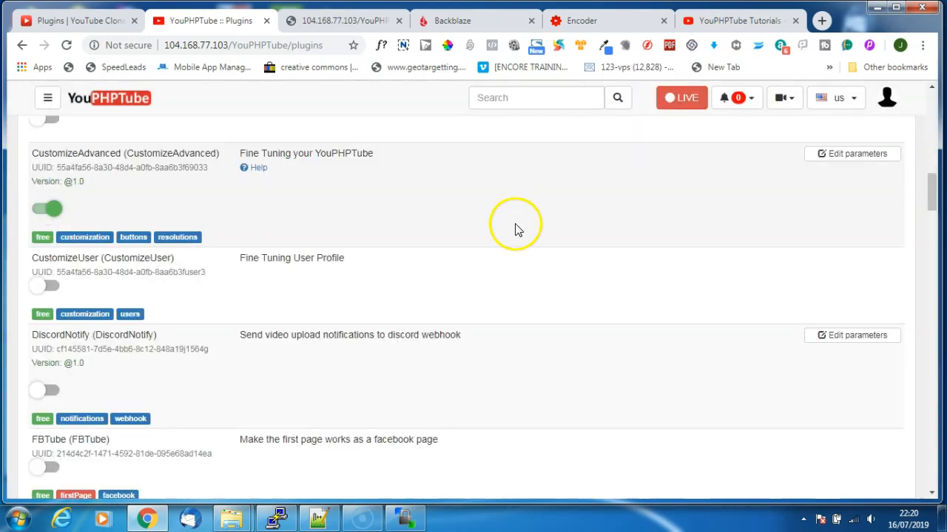
# - Edit the CustomizeAdvanced plugin parameters, setting videosCDN to the site owner's cdn5 hostname, and save and close the form
pyautogui.click(862, 157)
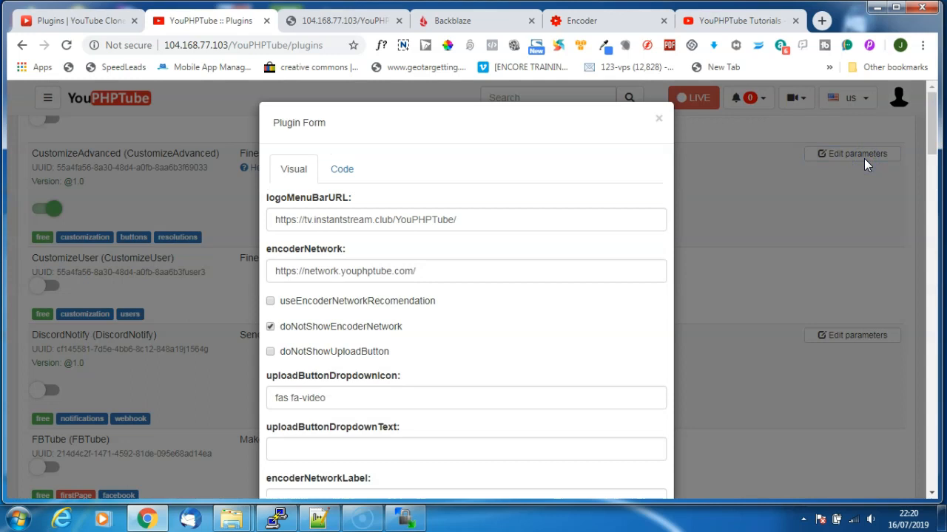
pyautogui.click(930, 122)
pyautogui.moveTo(930, 122); pyautogui.dragTo(917, 226)
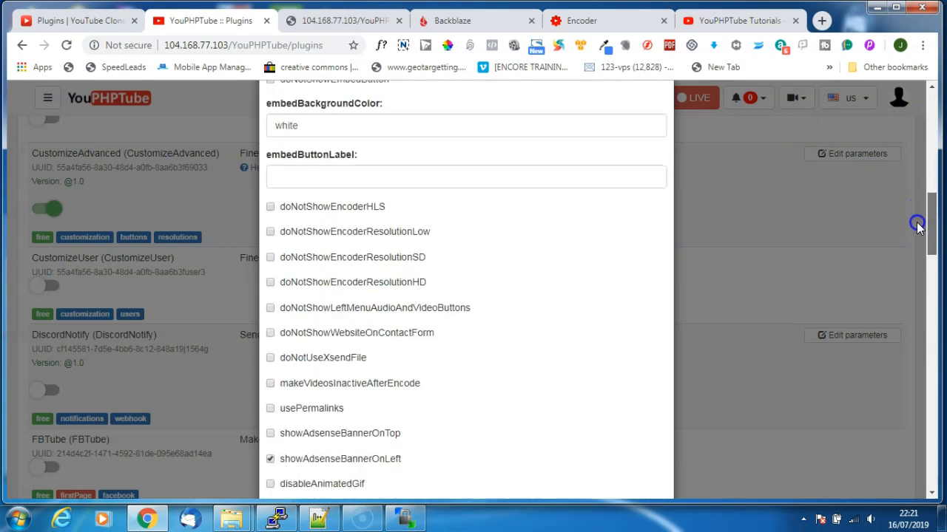
pyautogui.moveTo(917, 226); pyautogui.dragTo(942, 350)
pyautogui.click(306, 284)
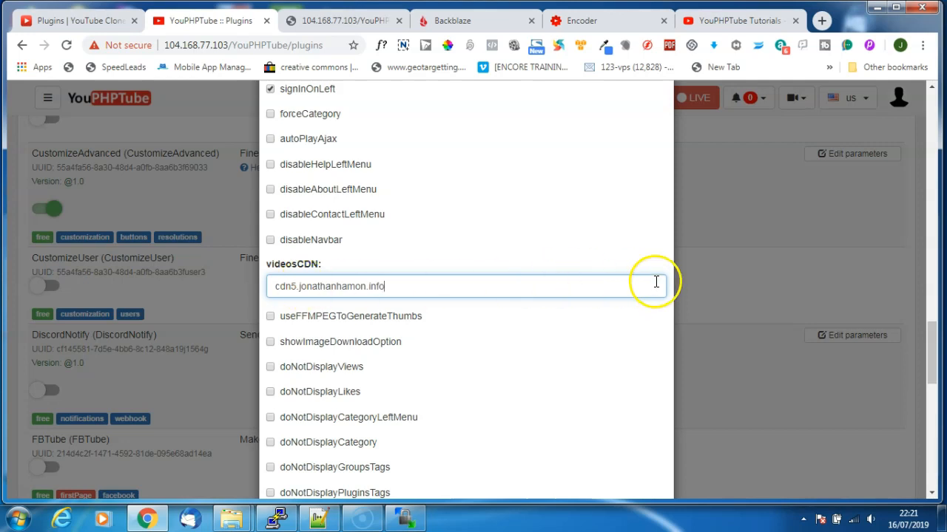
pyautogui.moveTo(936, 341); pyautogui.dragTo(942, 445)
pyautogui.click(640, 456)
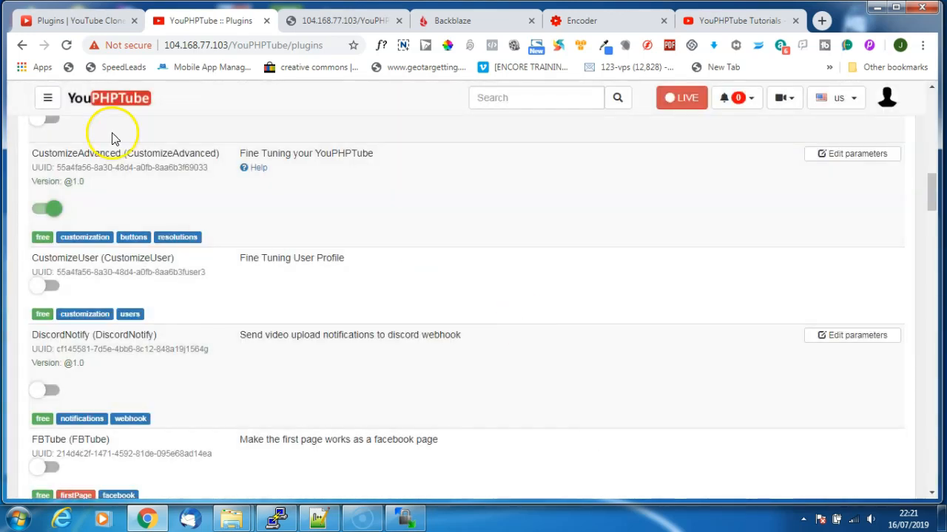
# - Open the S3, B2, FTP settings in the Admin Panel and review the B2 Storage parameters
pyautogui.click(47, 102)
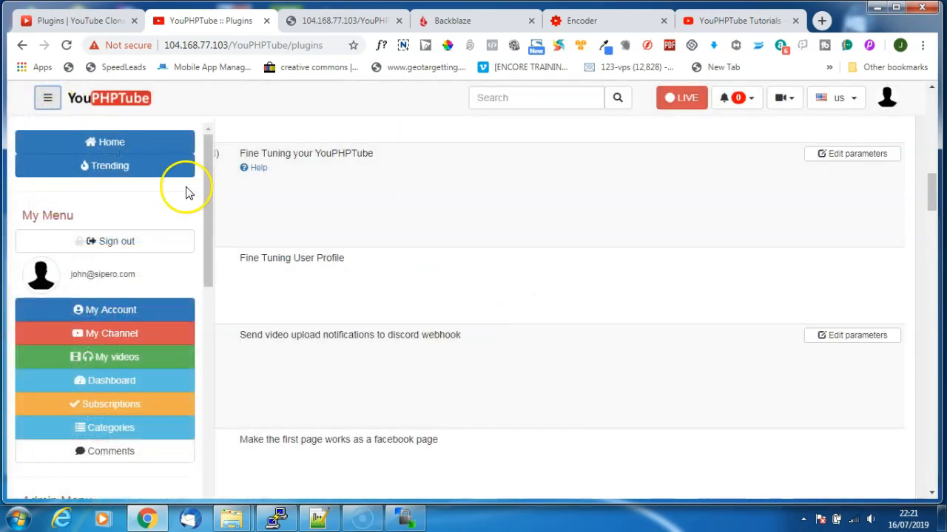
pyautogui.click(207, 182)
pyautogui.moveTo(208, 183); pyautogui.dragTo(201, 294)
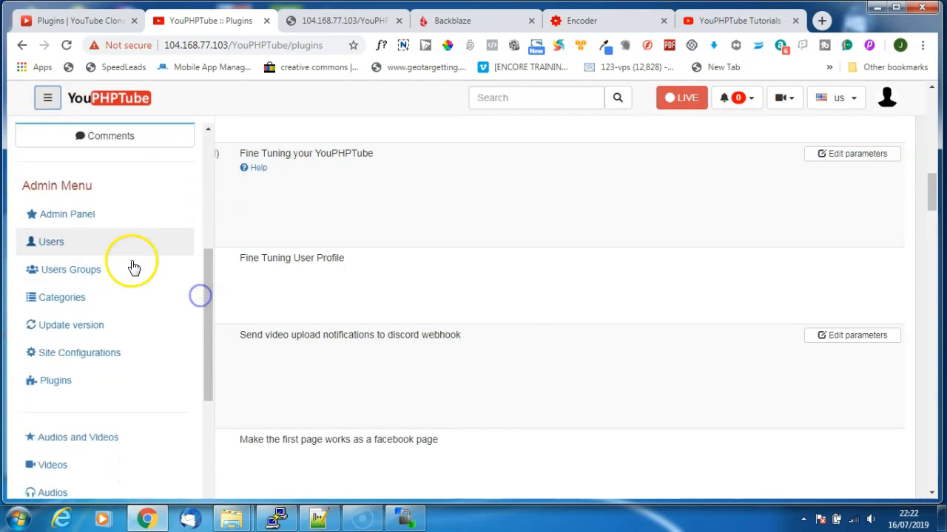
pyautogui.click(75, 219)
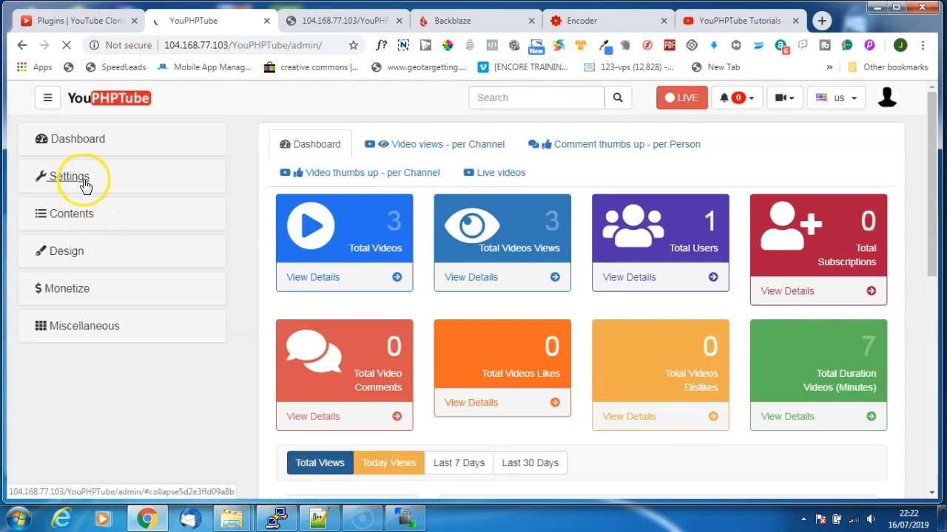
pyautogui.click(84, 181)
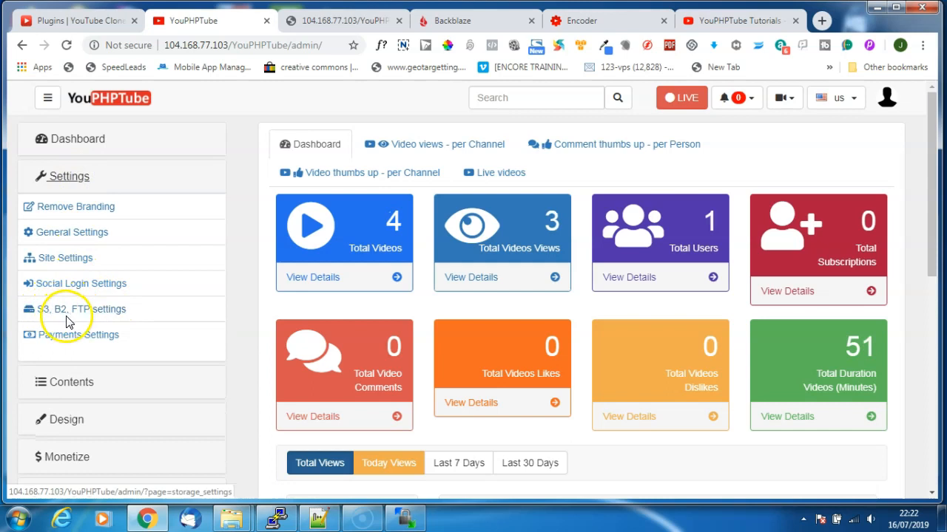
pyautogui.click(83, 317)
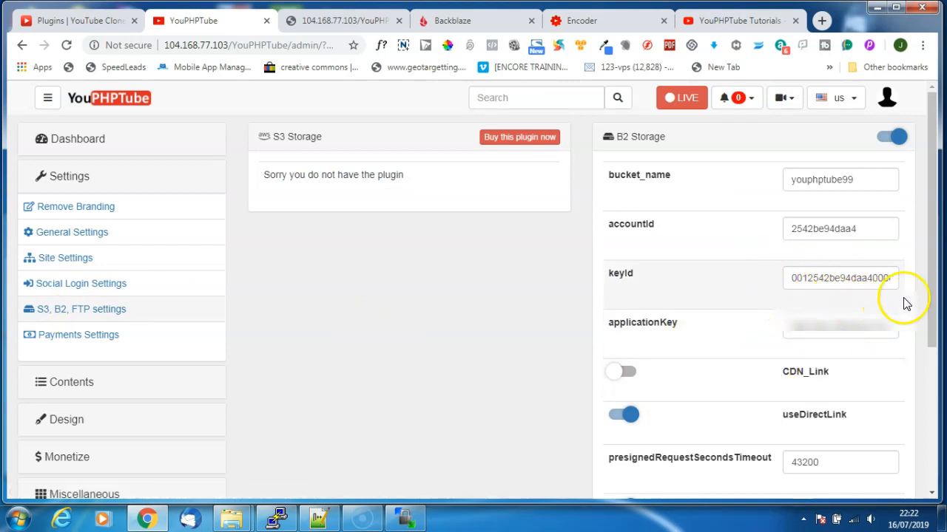
pyautogui.moveTo(931, 247); pyautogui.dragTo(936, 299)
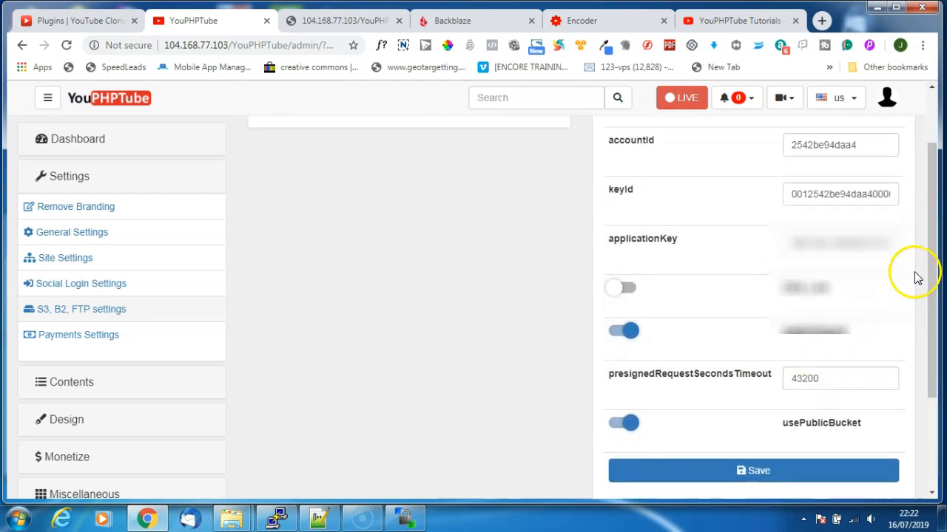
pyautogui.moveTo(934, 279); pyautogui.dragTo(933, 270)
pyautogui.moveTo(935, 238); pyautogui.dragTo(935, 215)
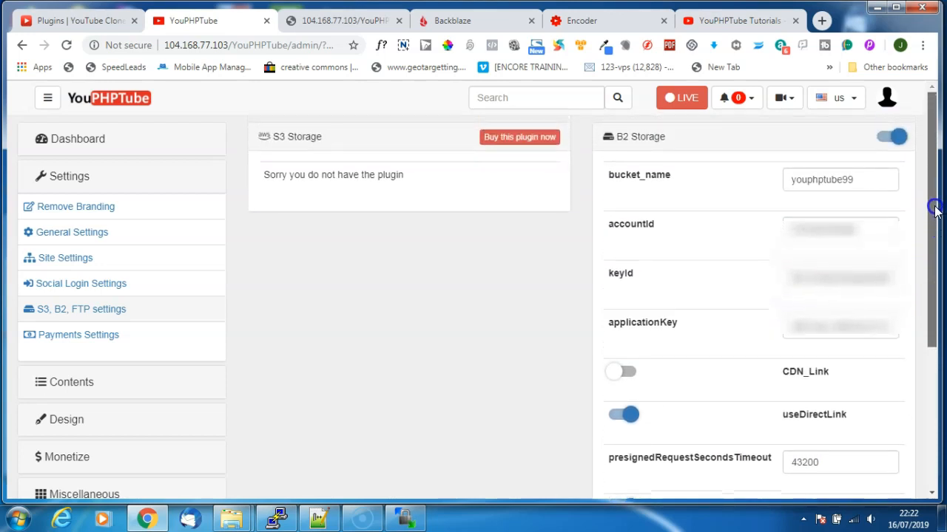